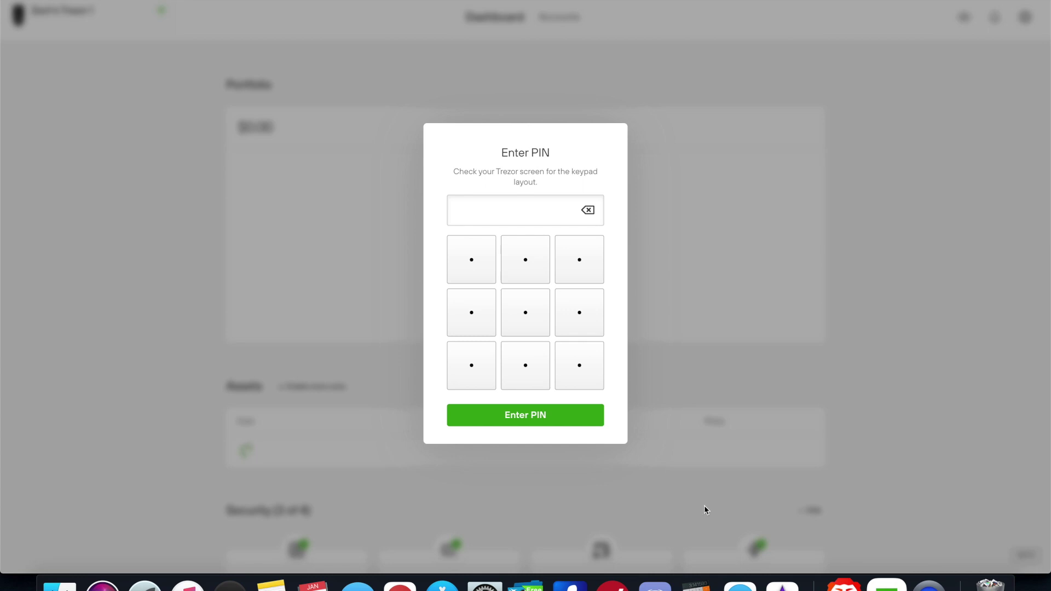
Step: Enter the four-digit PIN on the scrambled keypad to unlock the wallet
click(470, 374)
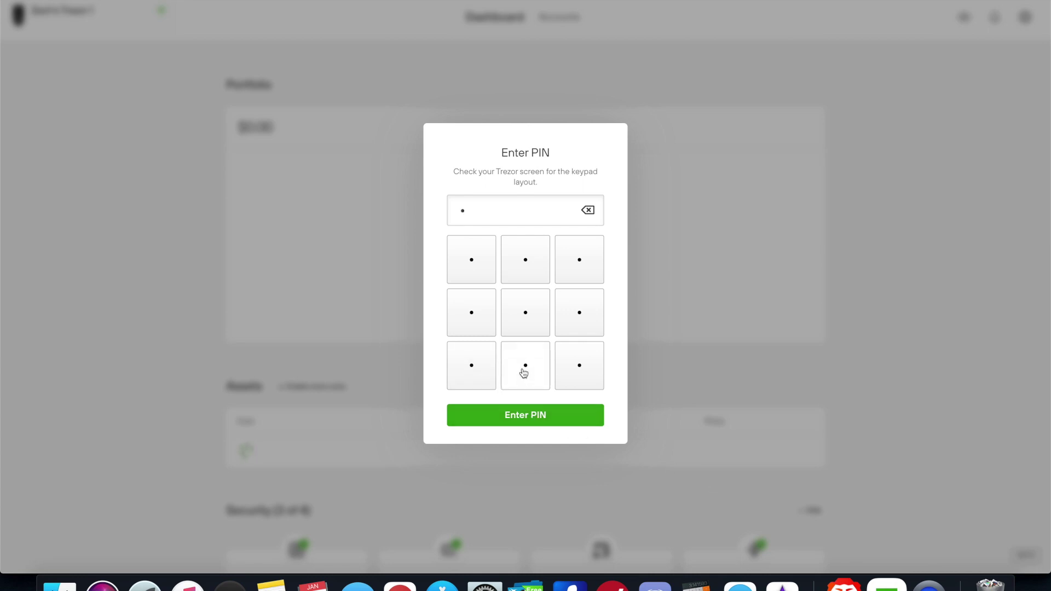
click(524, 373)
click(480, 266)
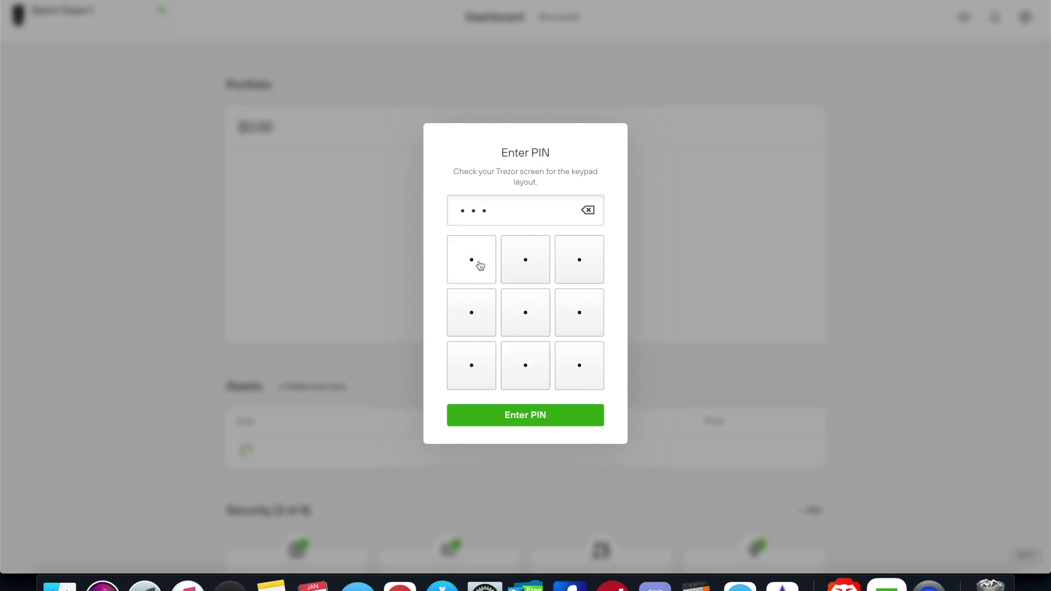
click(579, 364)
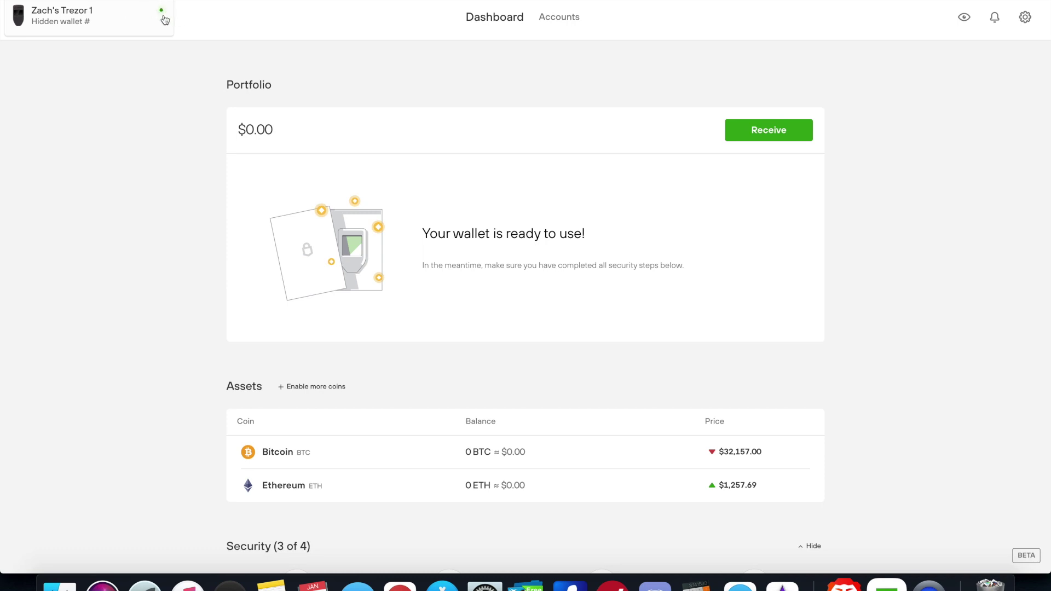
Step: Toggle discreet mode on and off twice, check notifications, and open General settings
click(964, 19)
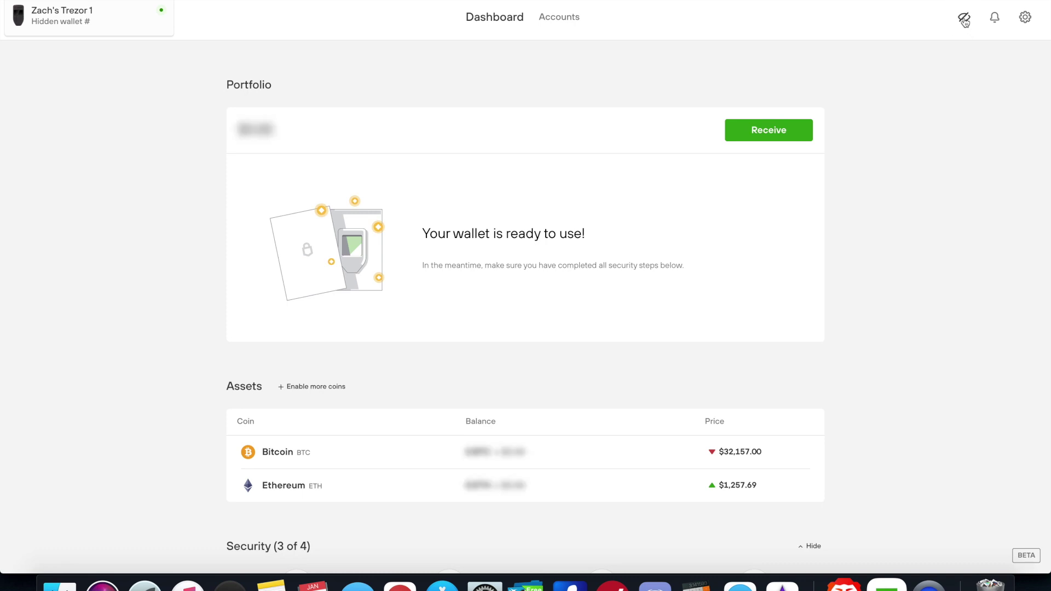
click(964, 20)
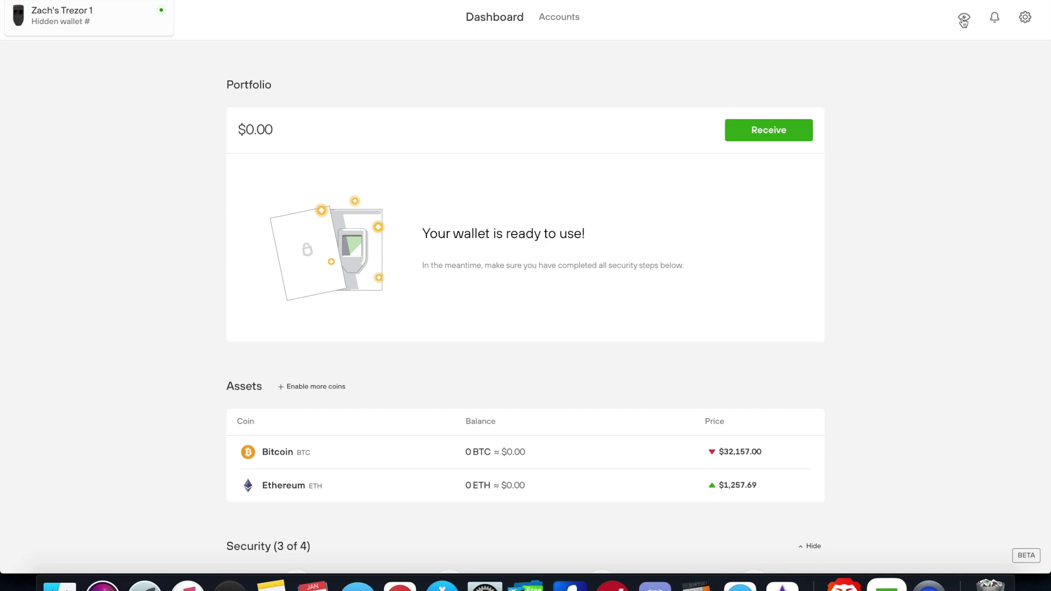
click(964, 20)
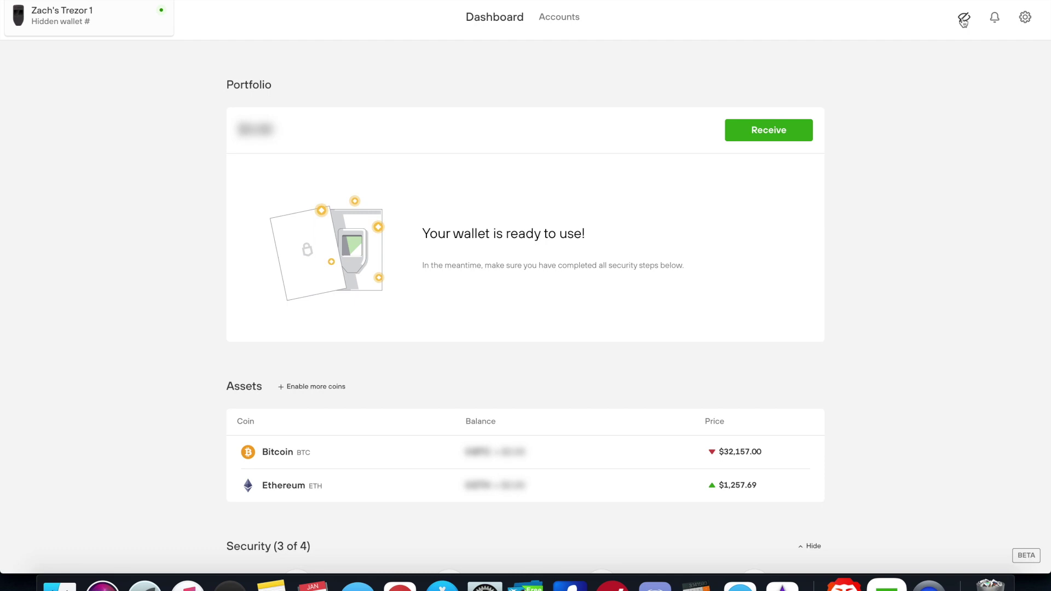
click(963, 20)
click(993, 22)
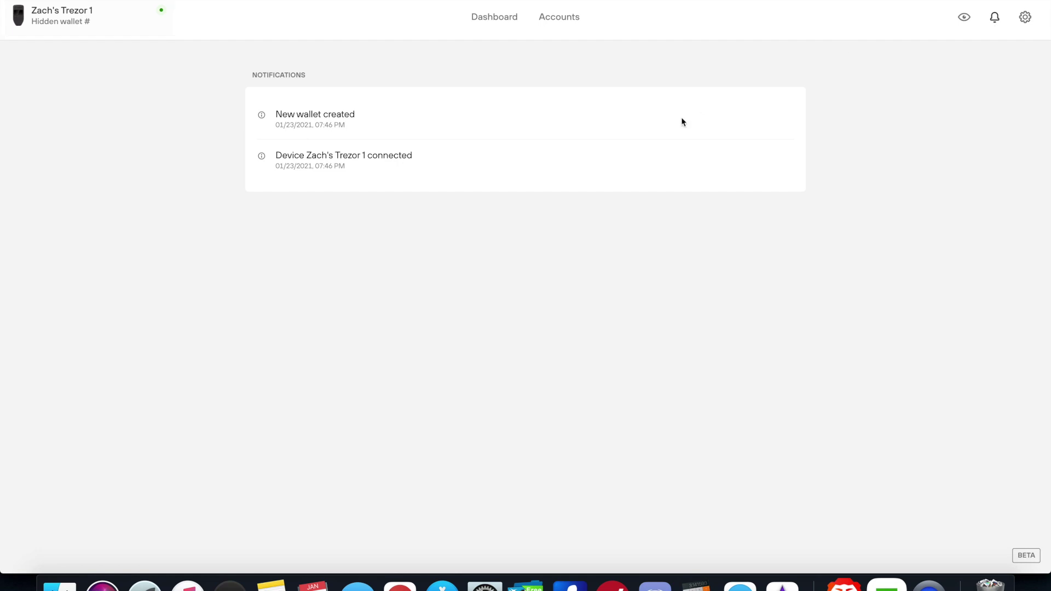
click(1024, 18)
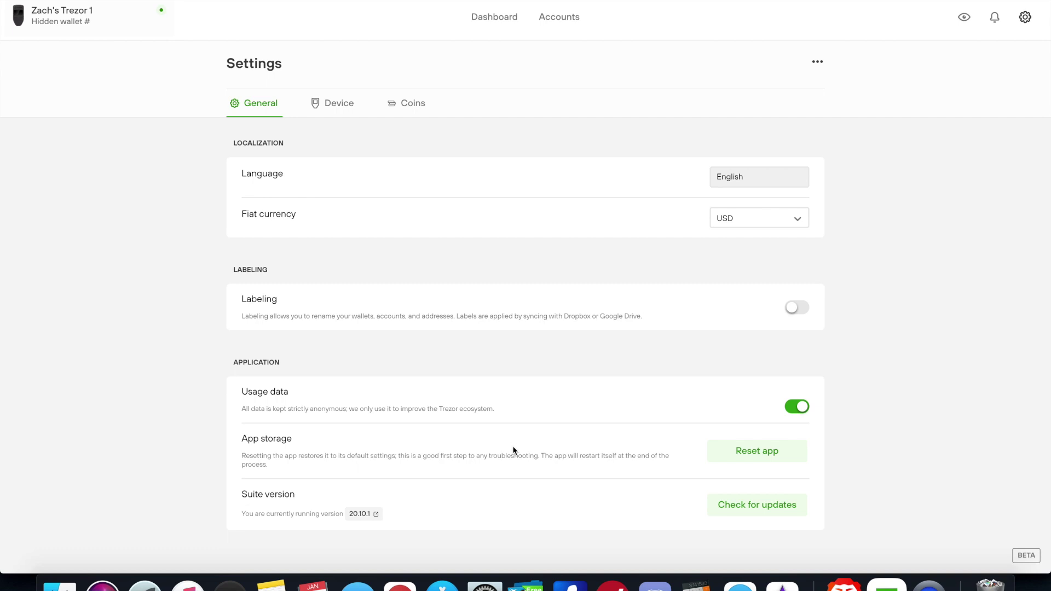
Step: Check for Suite updates, then scroll Device settings down and select the current device name
click(713, 504)
click(334, 114)
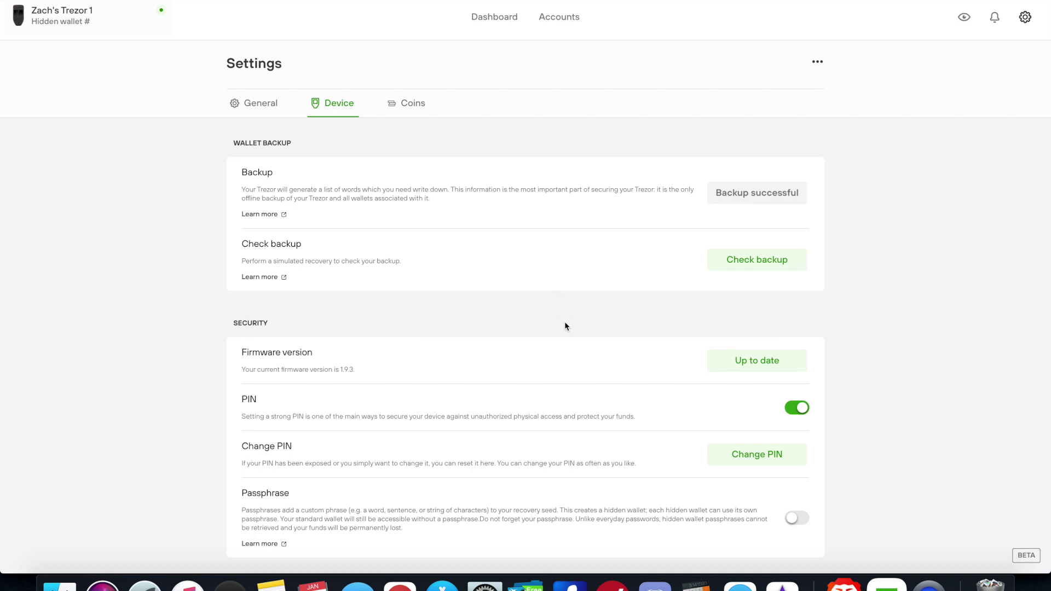
scroll(565, 326, down, 2)
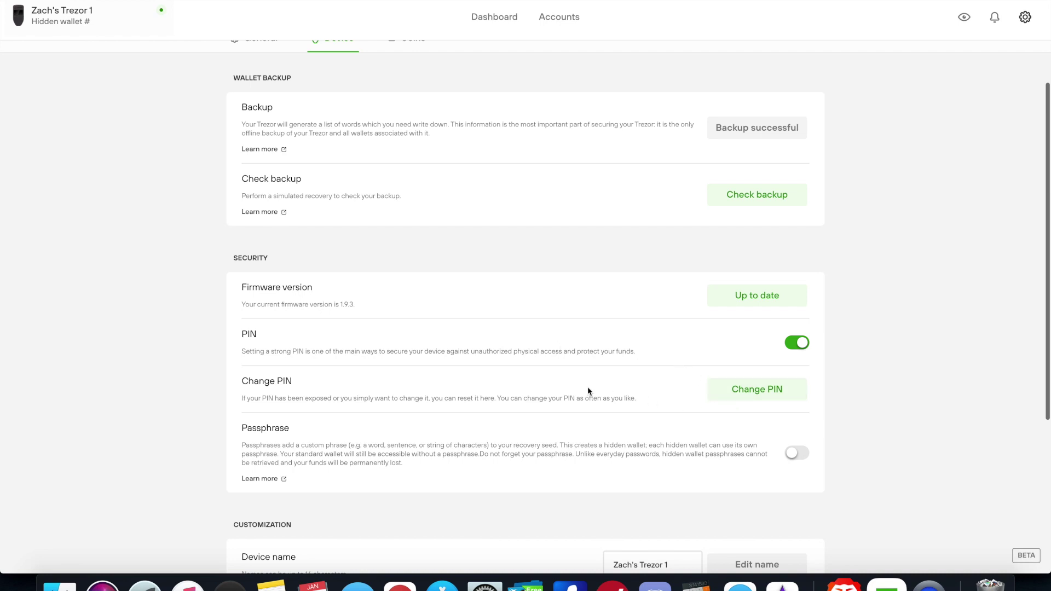
scroll(586, 385, down, 2)
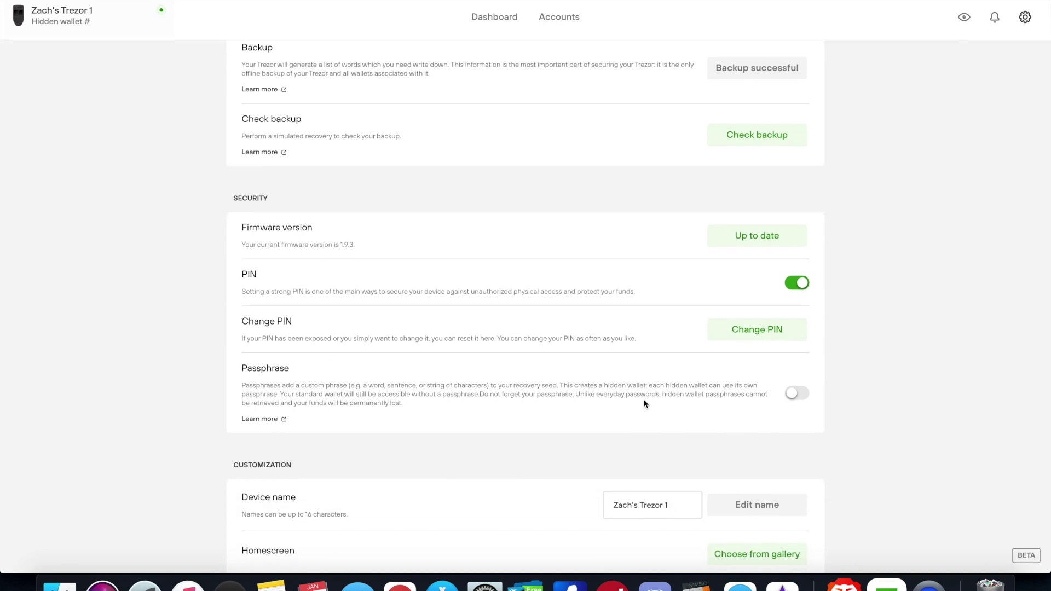
scroll(643, 403, down, 2)
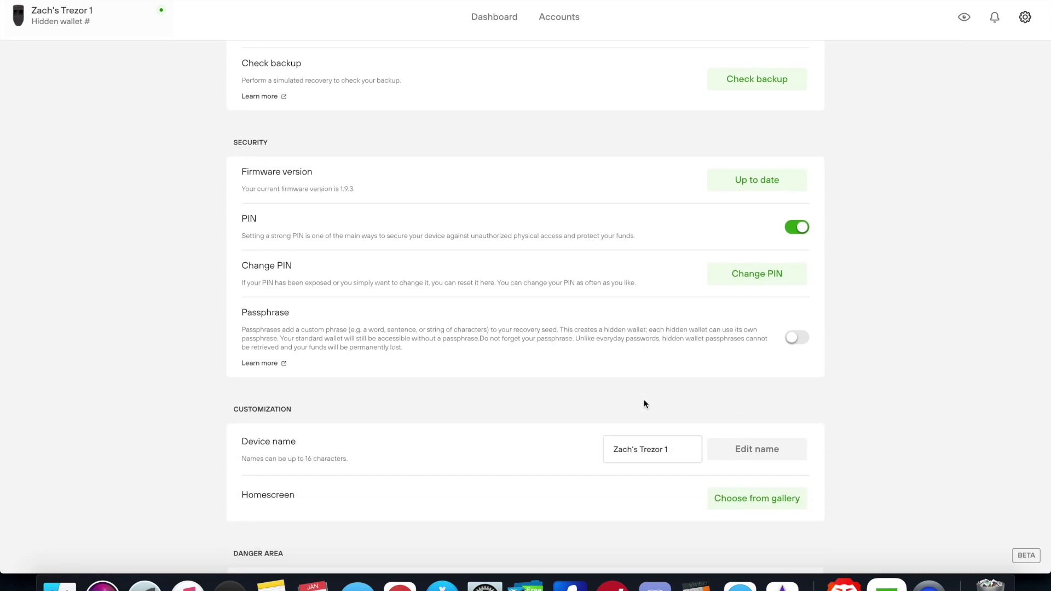
scroll(643, 403, down, 2)
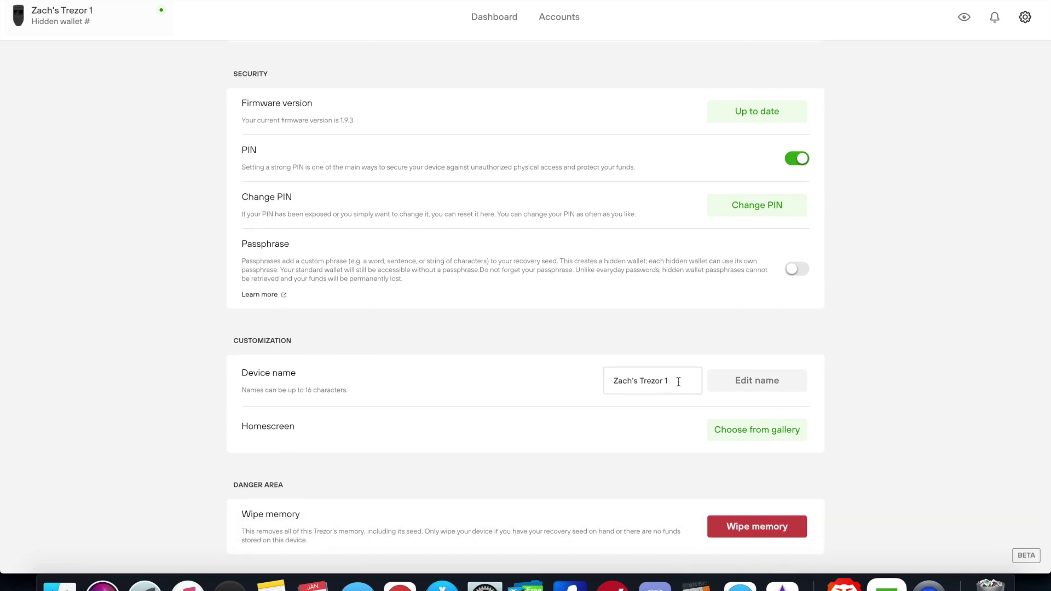
drag(678, 380, 544, 385)
Step: Type 'Crypto Renegade' as the device name and apply it with Edit name
text(Crypto Reeg)
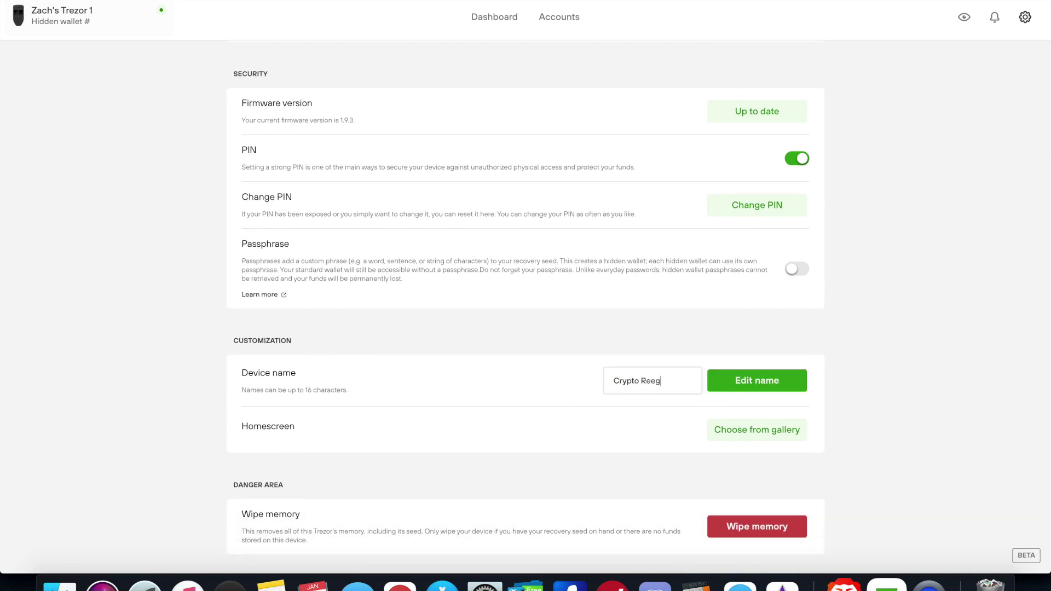
key(BackSpace)
text(negade)
click(769, 382)
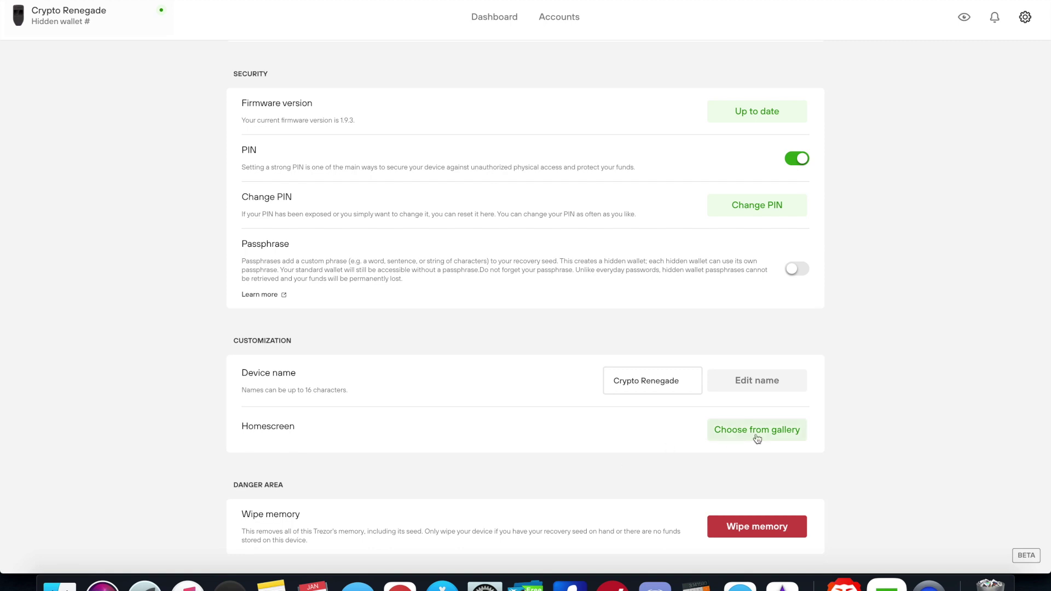
click(777, 429)
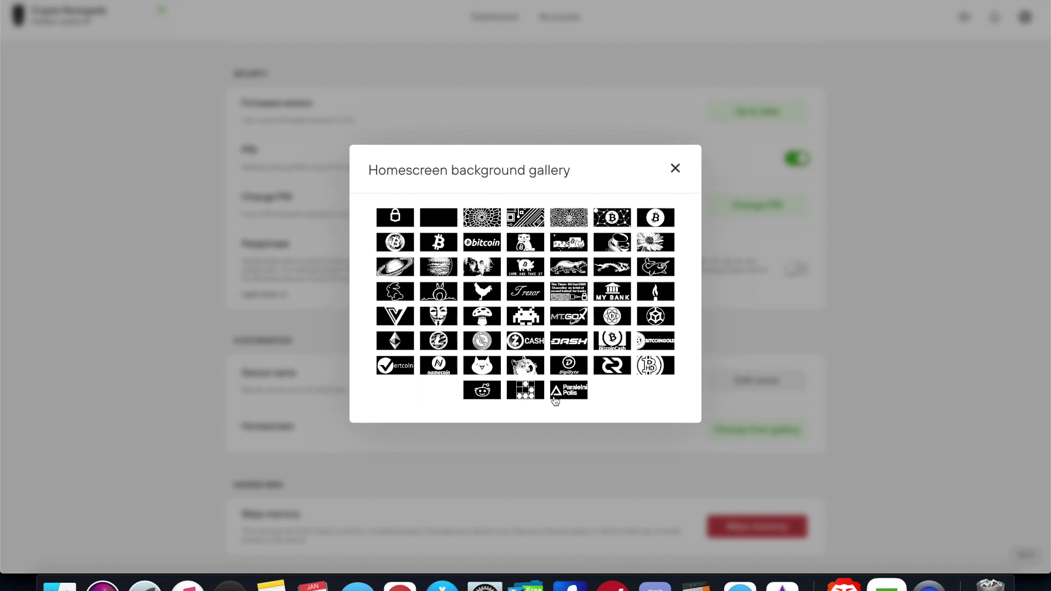
click(675, 170)
scroll(614, 476, down, 2)
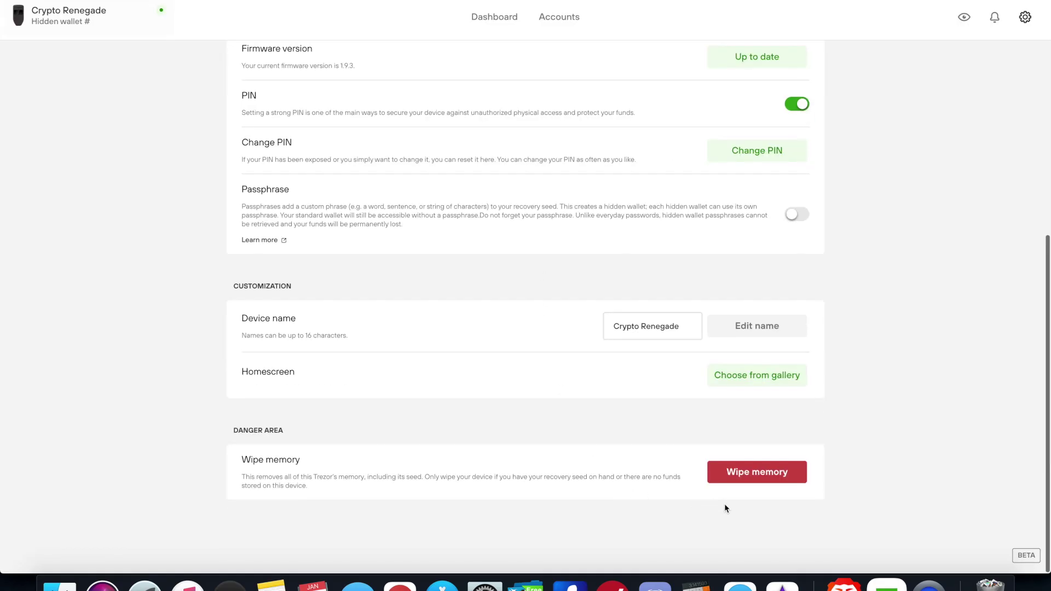
scroll(565, 475, up, 2)
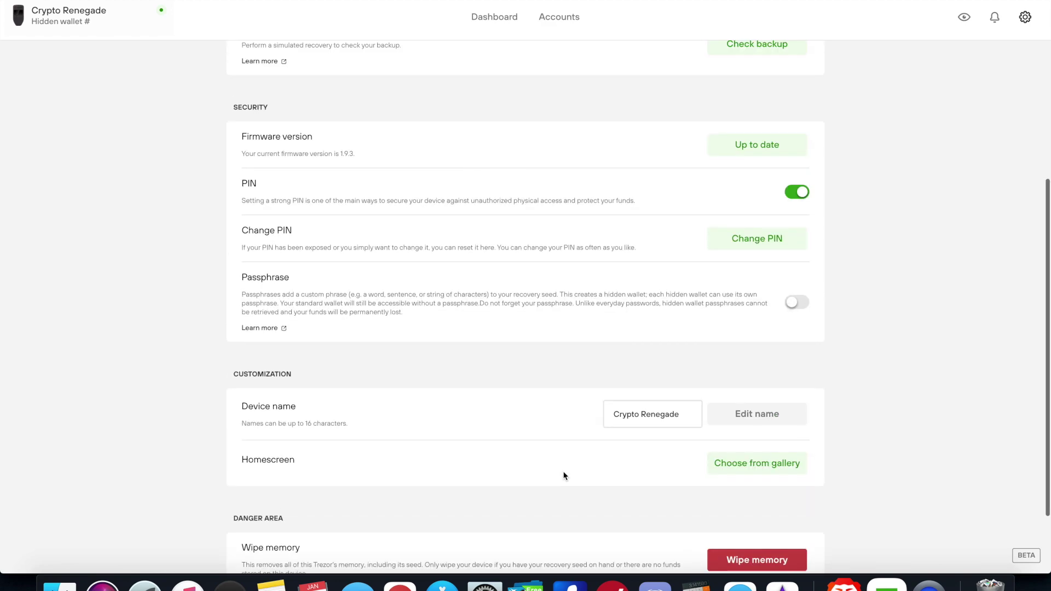
scroll(565, 475, up, 5)
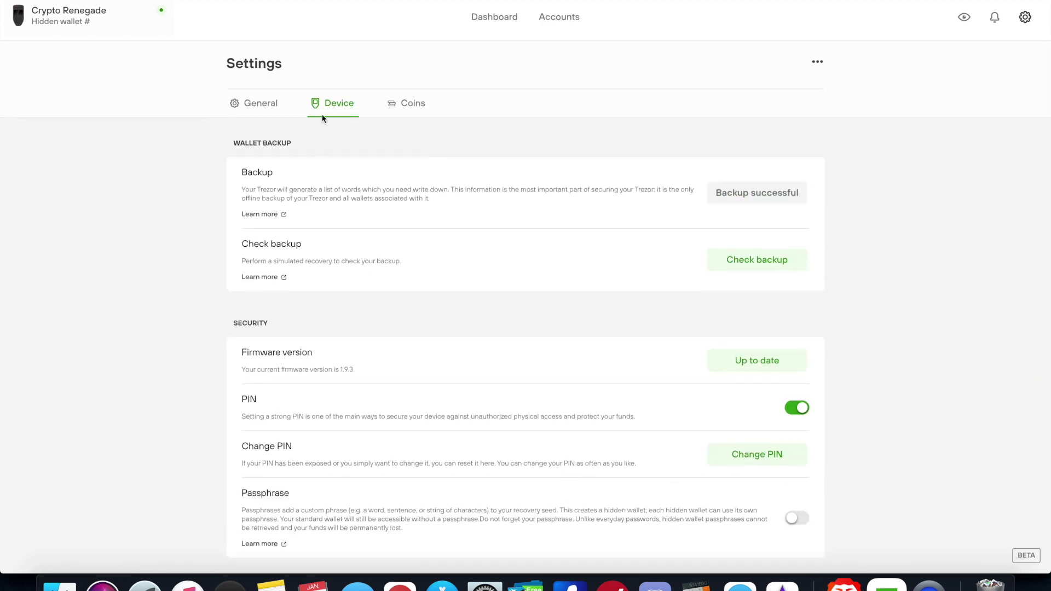
click(104, 20)
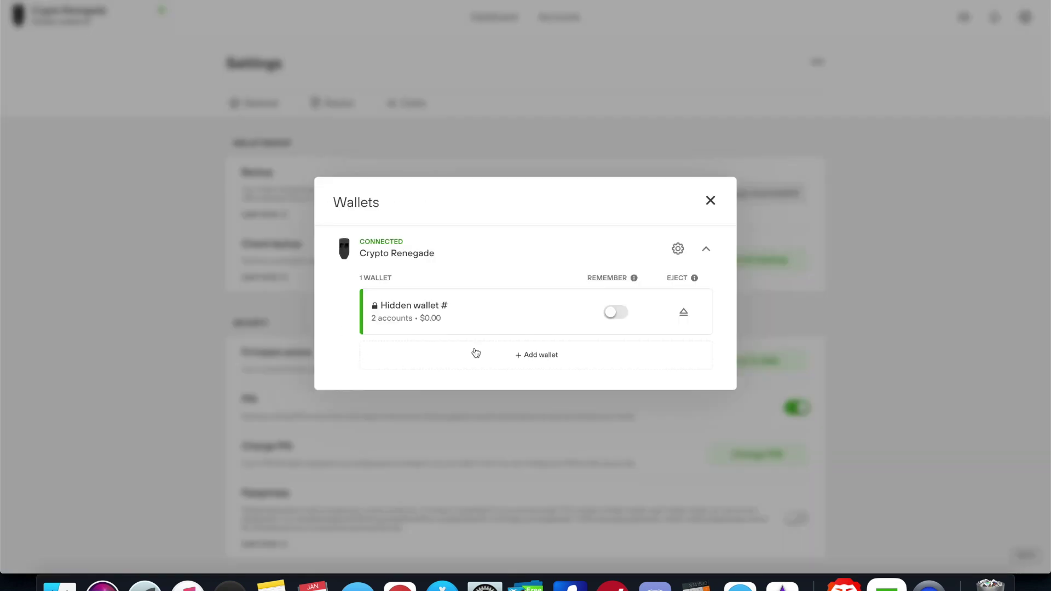
Step: Add another wallet on the Trezor and go to the Coins settings
click(540, 356)
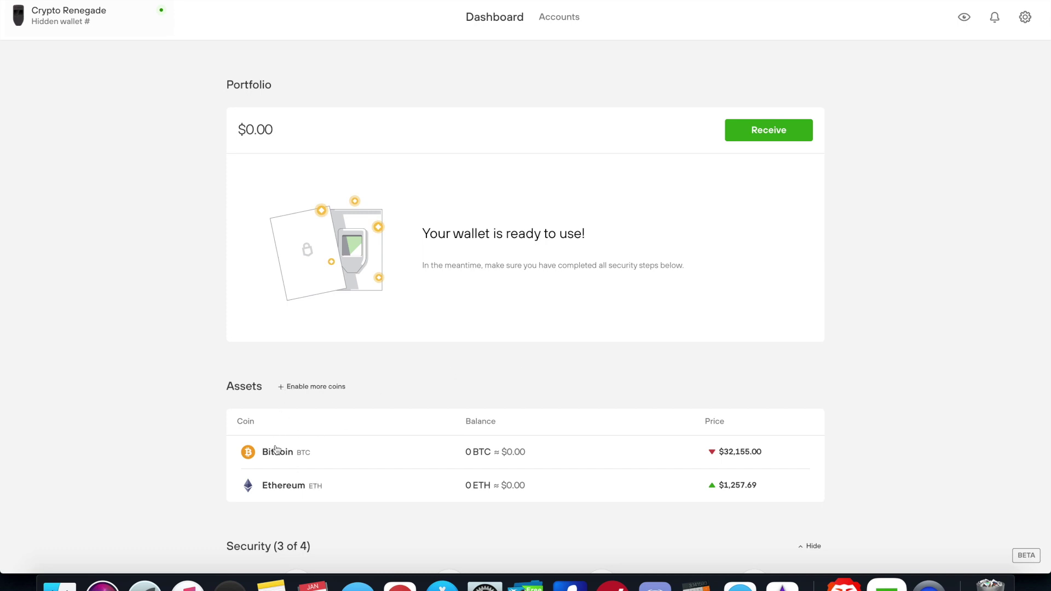
click(284, 389)
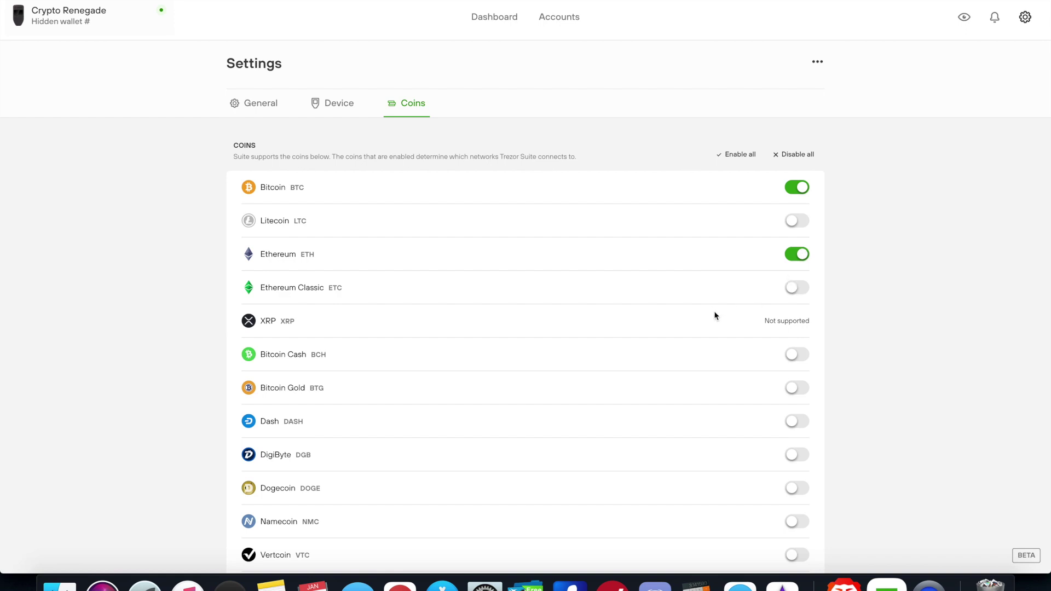
Step: Enable Zcash, Vertcoin, Dogecoin, DigiByte and Bitcoin Cash, then return to the dashboard
scroll(728, 307, down, 3)
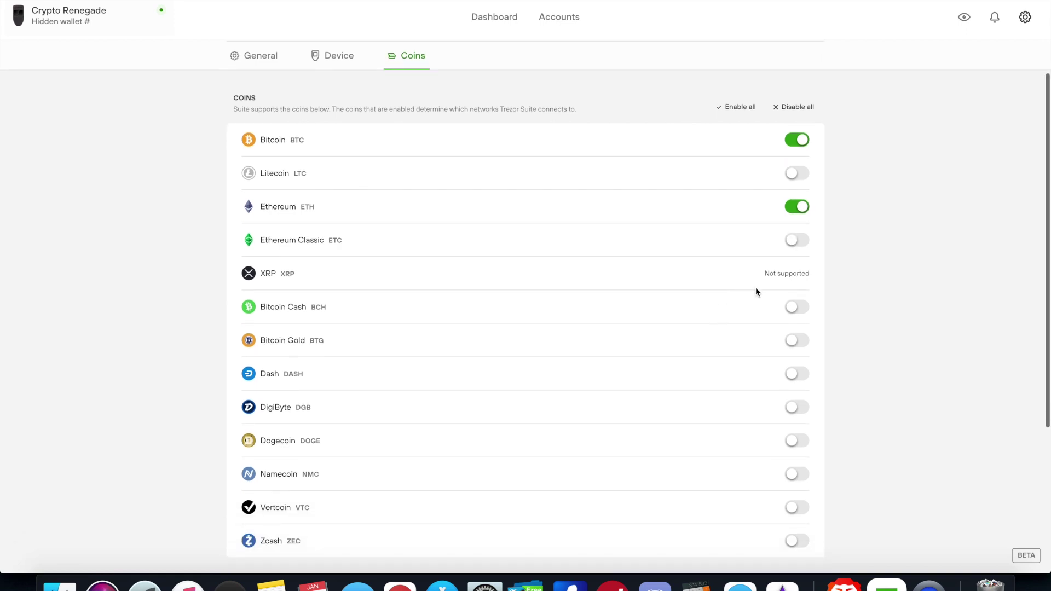
scroll(711, 268, down, 1)
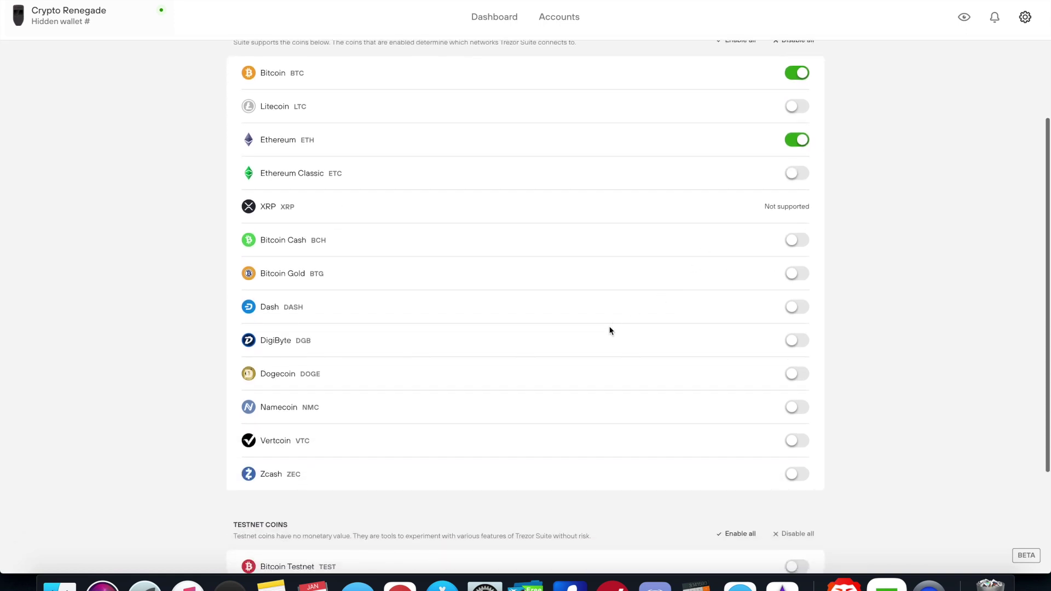
scroll(602, 345, down, 1)
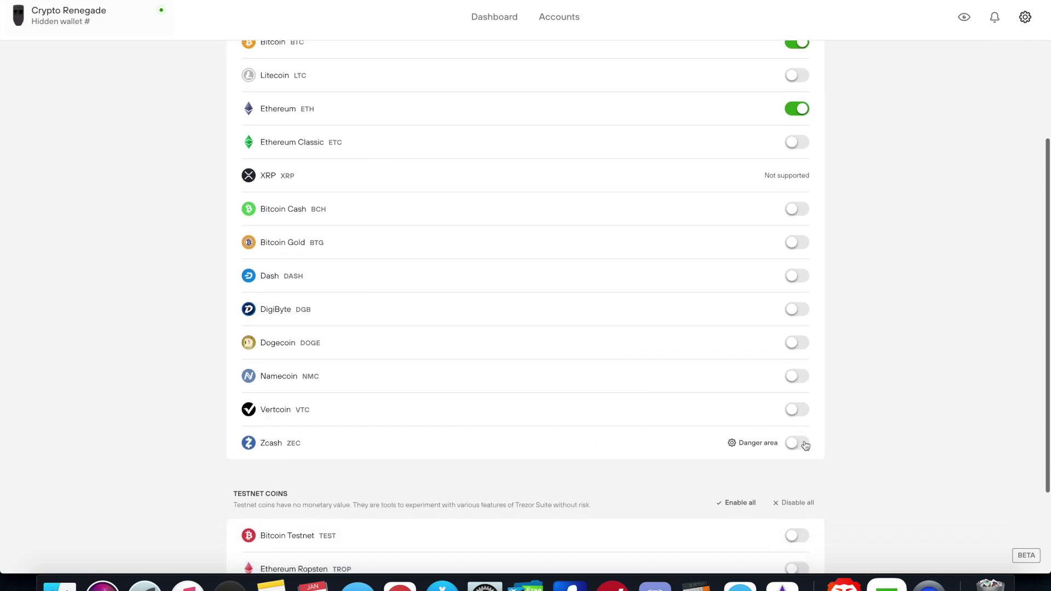
click(804, 443)
click(801, 410)
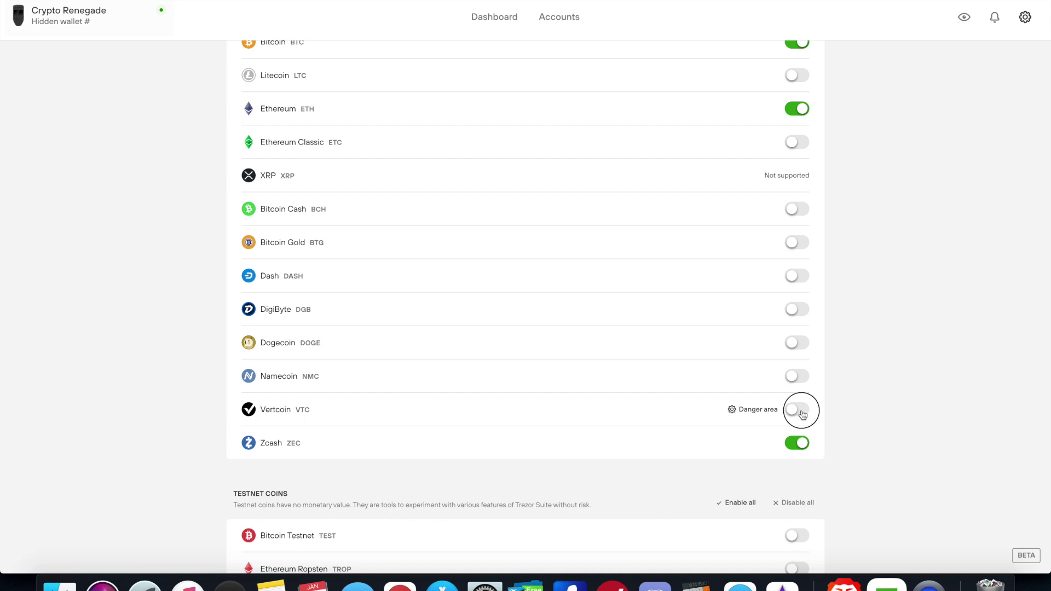
click(803, 343)
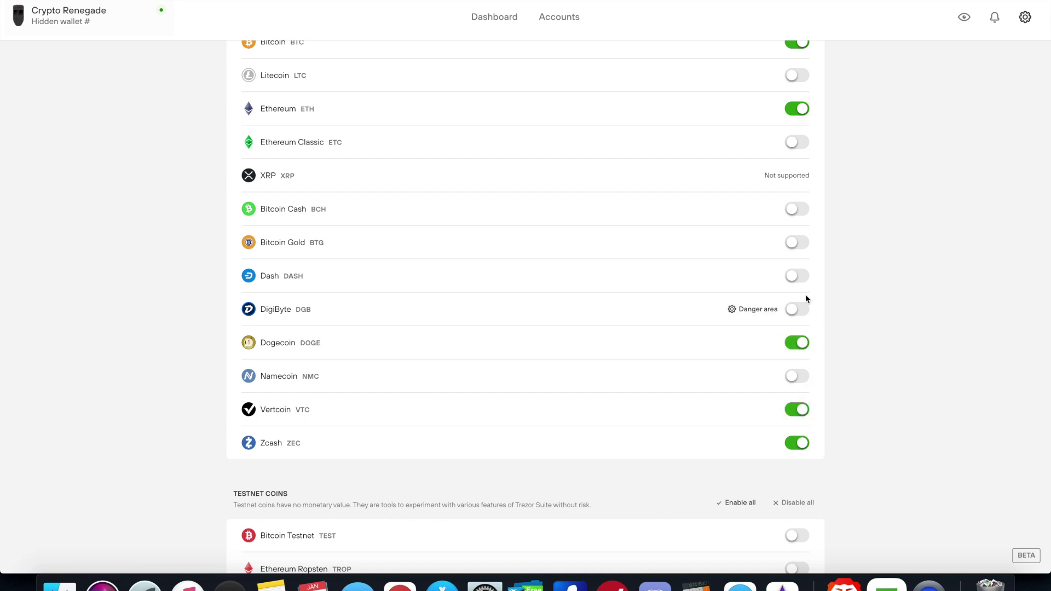
click(801, 310)
click(801, 208)
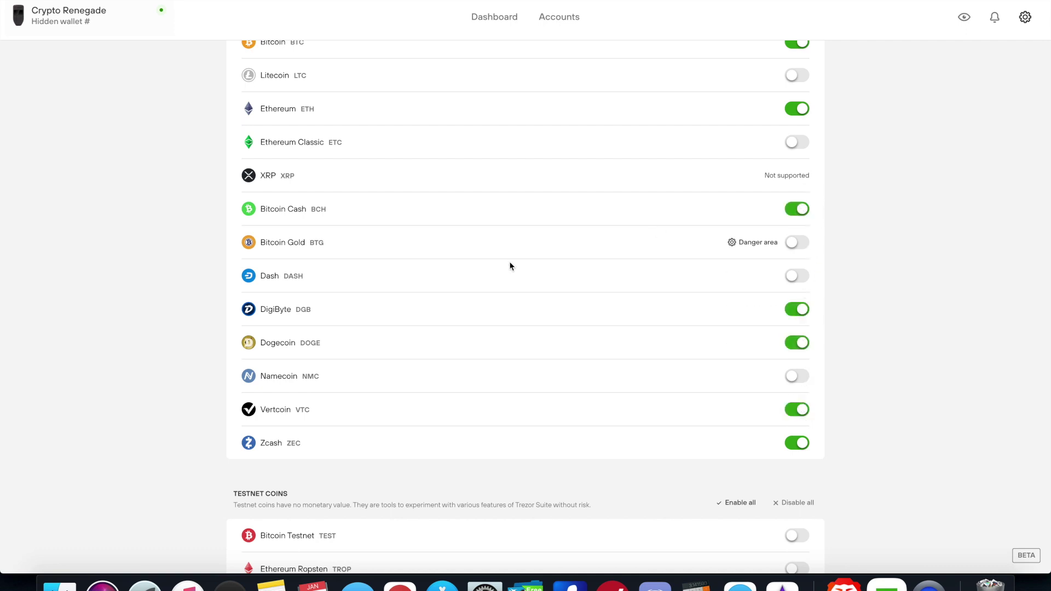
scroll(509, 265, down, 3)
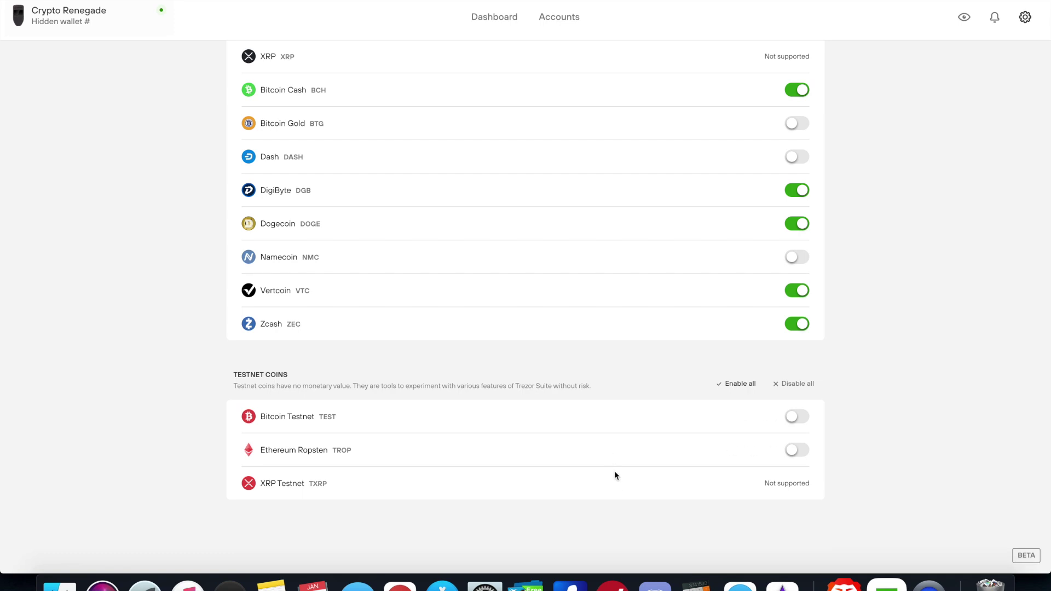
scroll(647, 473, up, 5)
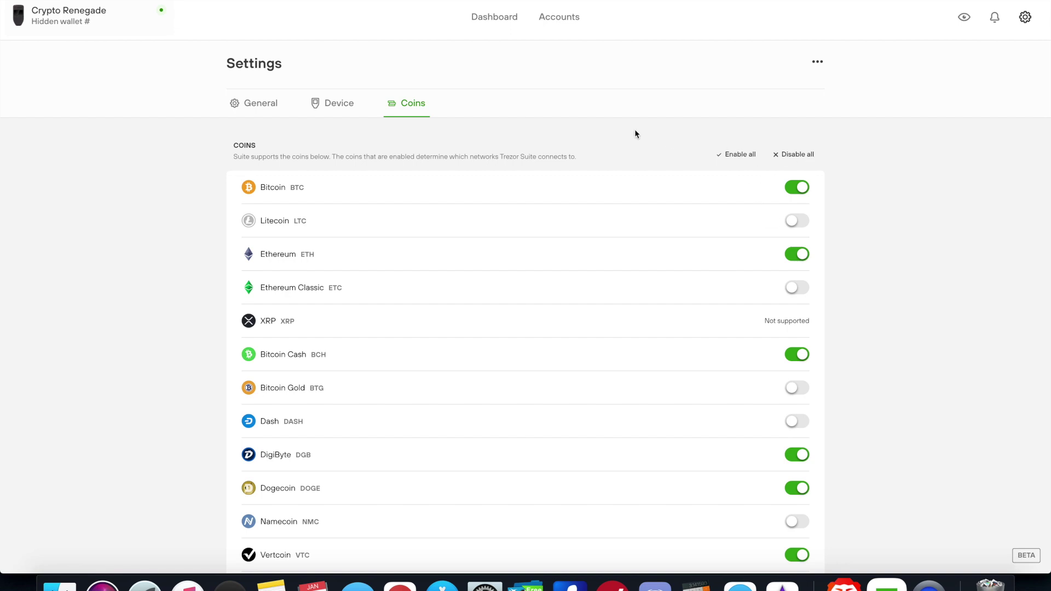
click(503, 23)
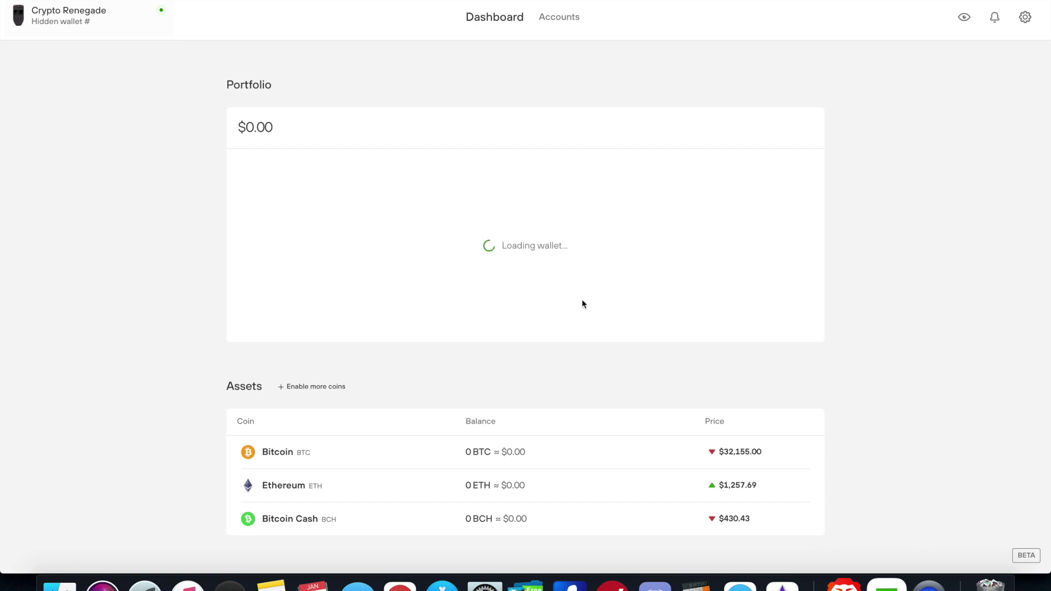
Step: Scroll through the dashboard's Assets, Security and news sections
scroll(582, 301, down, 2)
scroll(582, 301, down, 2)
scroll(582, 301, down, 2)
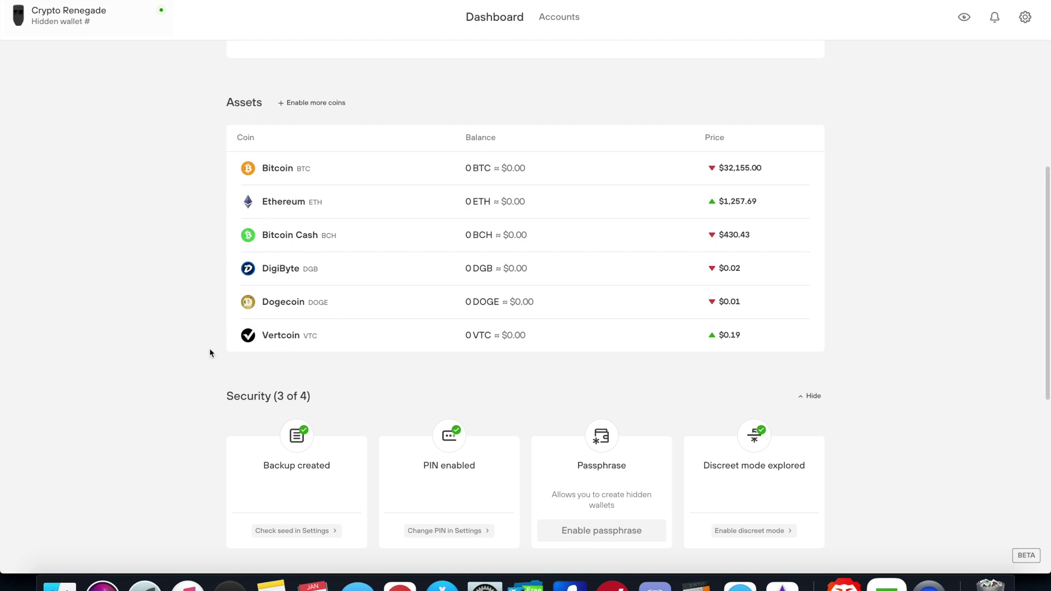
scroll(205, 357, down, 1)
scroll(205, 353, down, 5)
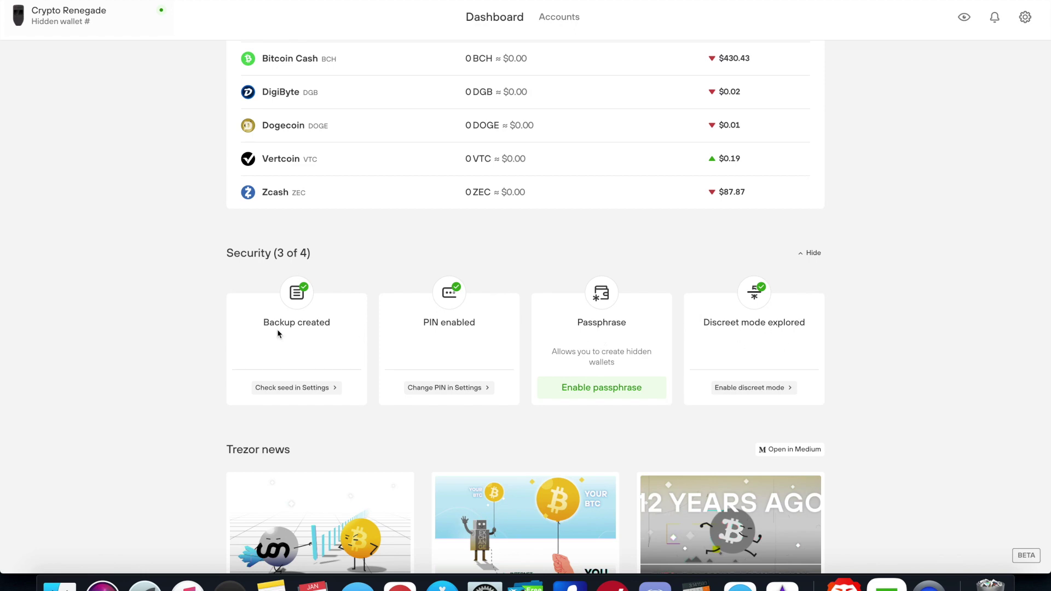
scroll(328, 359, down, 5)
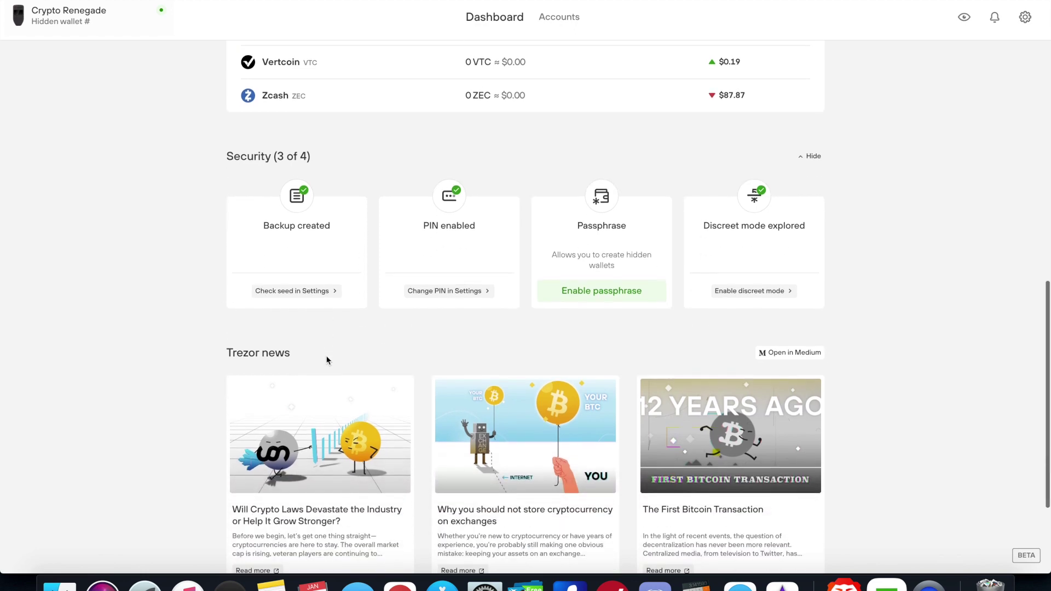
scroll(327, 359, down, 2)
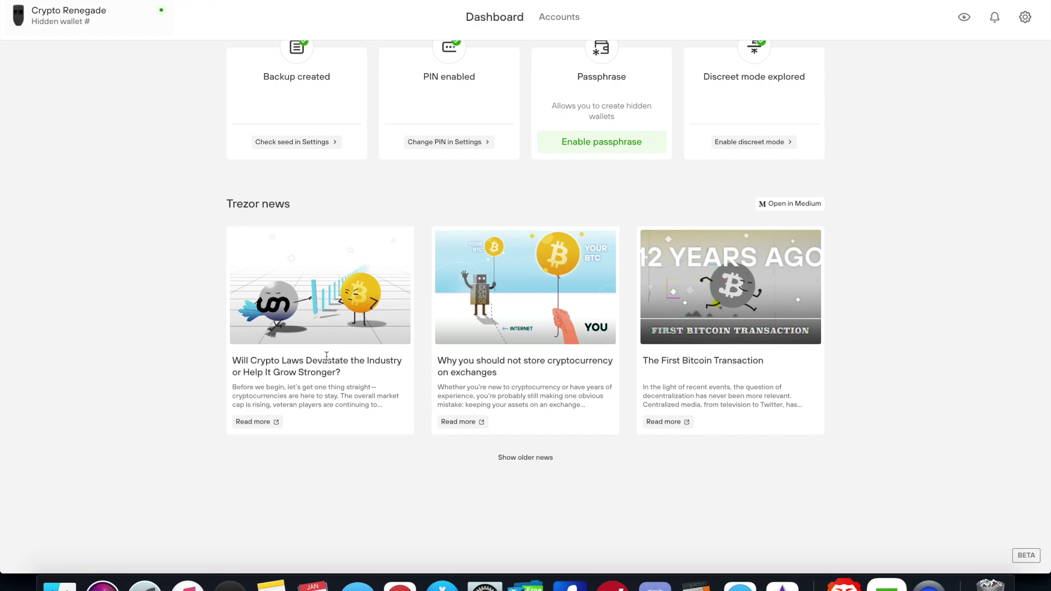
scroll(327, 357, up, 10)
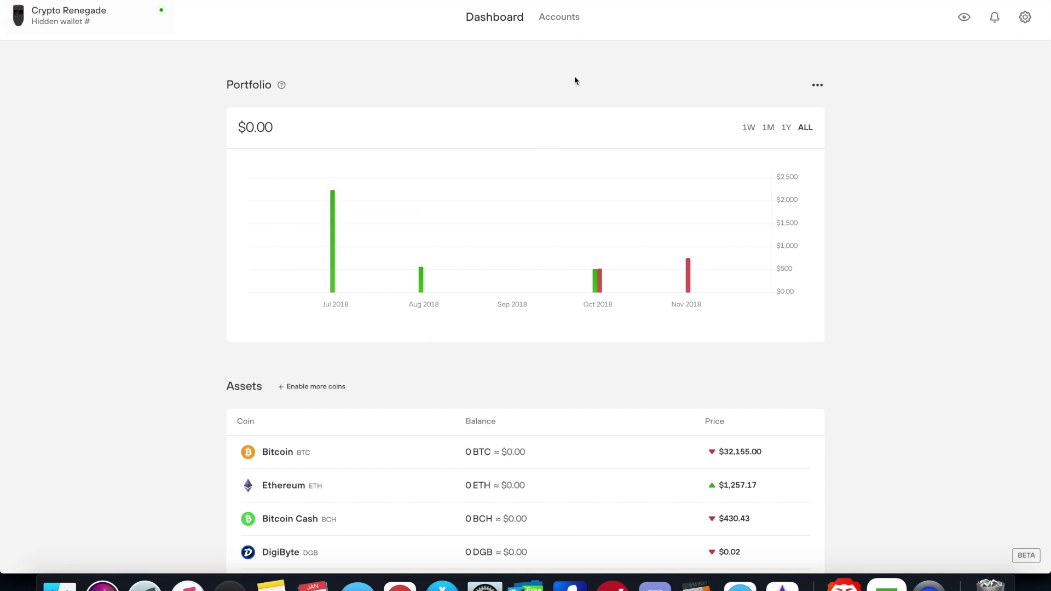
Step: Open and close the portfolio Graph View options without changes, then go to Accounts
click(817, 86)
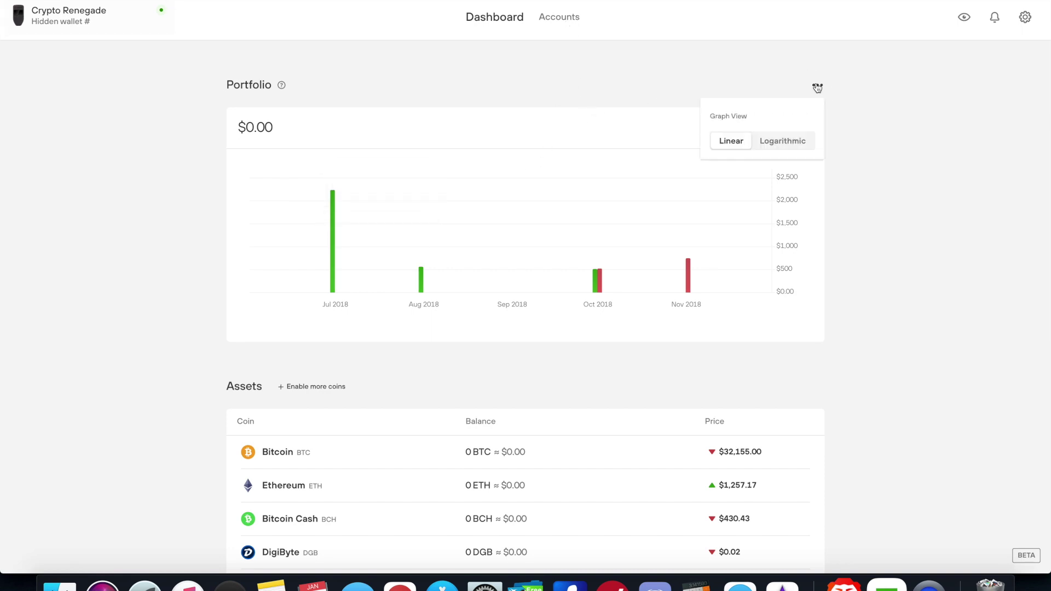
click(745, 67)
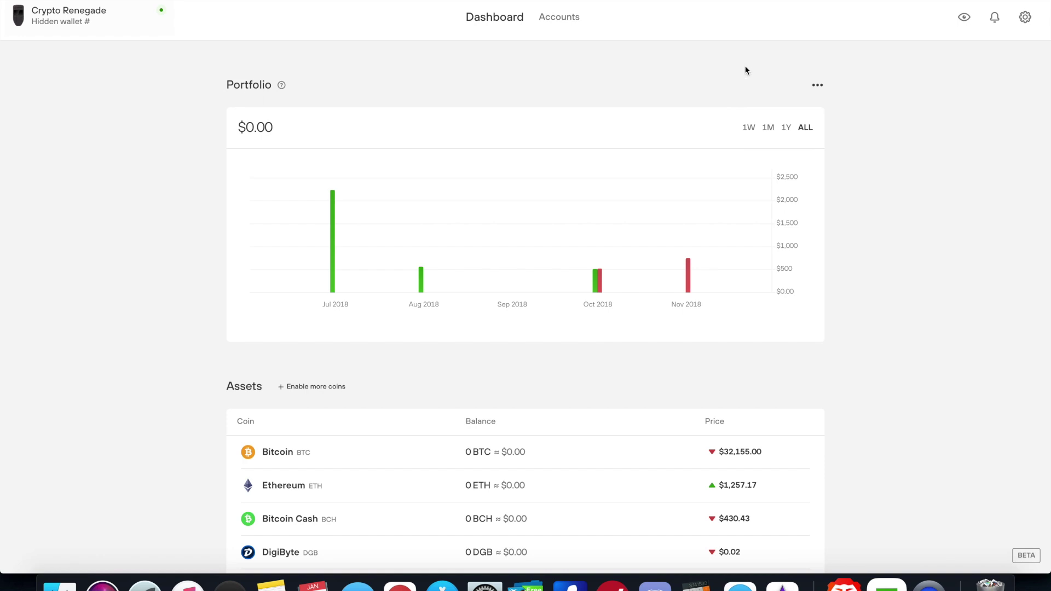
click(561, 18)
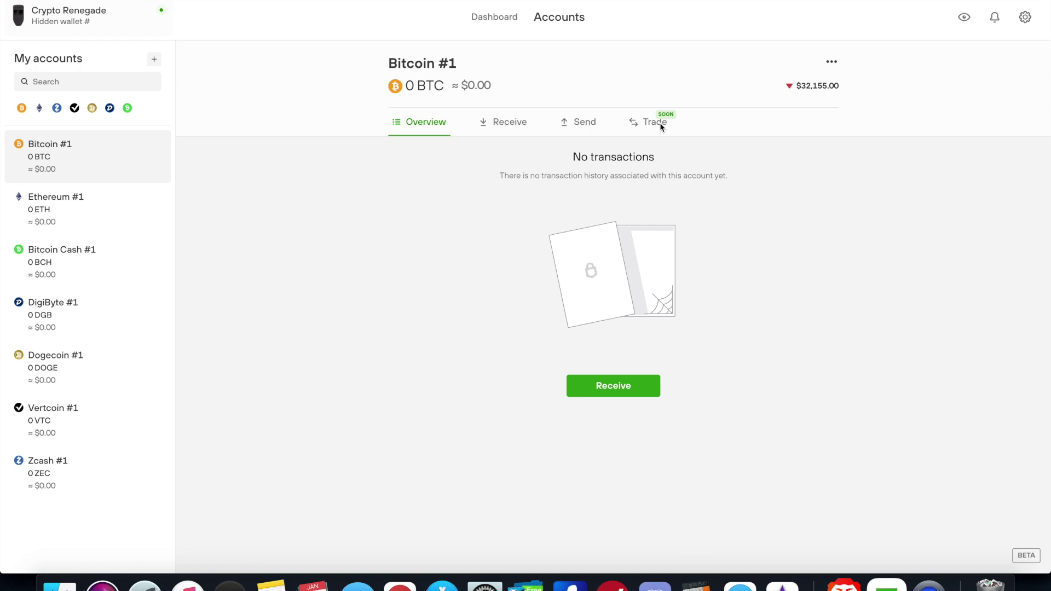
Step: Reveal the full Bitcoin #1 receive address with its QR code, then close it
click(77, 81)
click(601, 386)
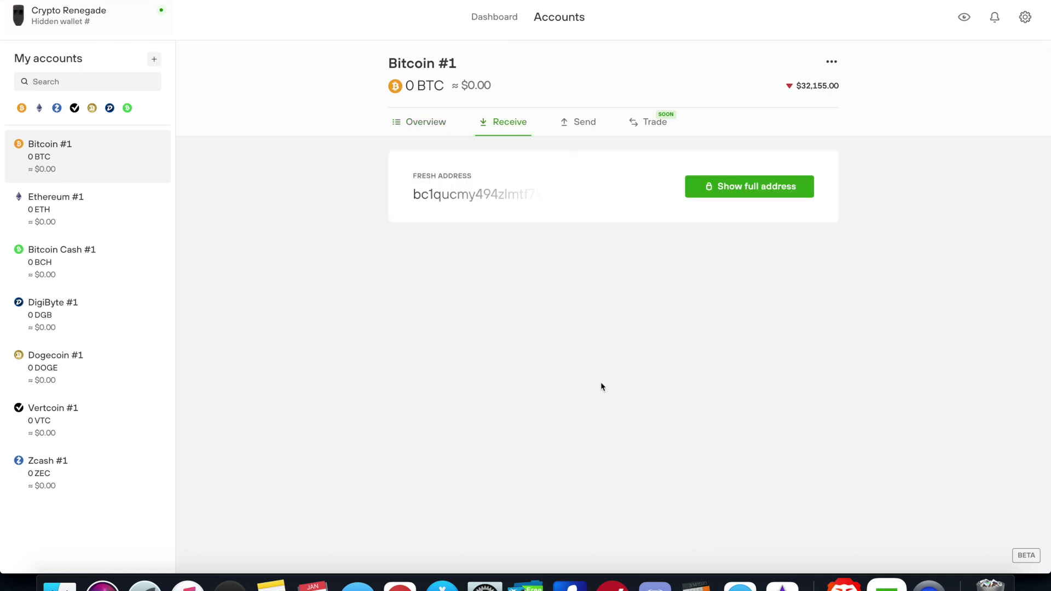
click(733, 186)
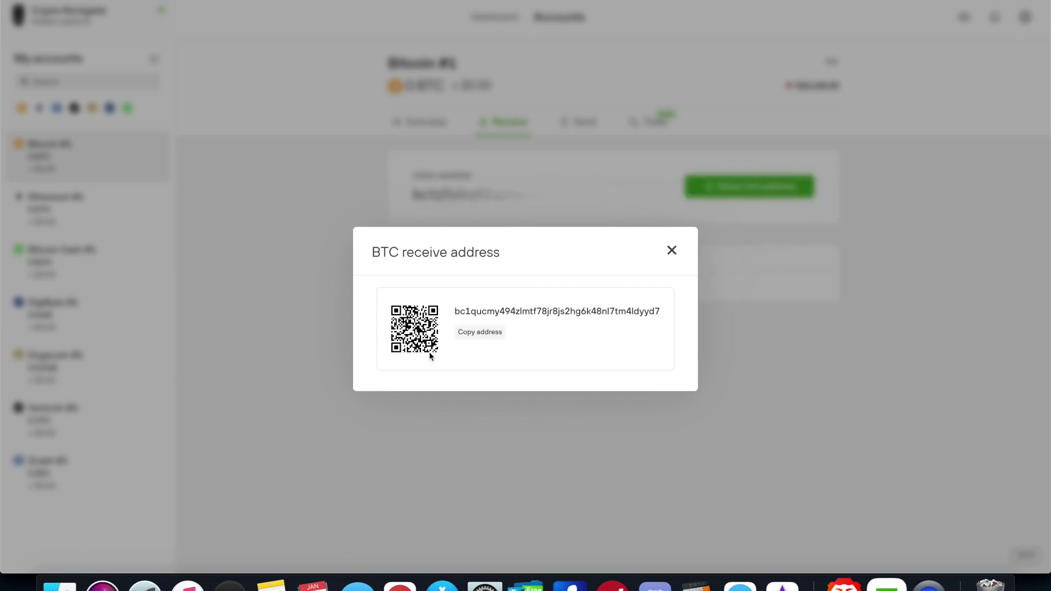
click(672, 250)
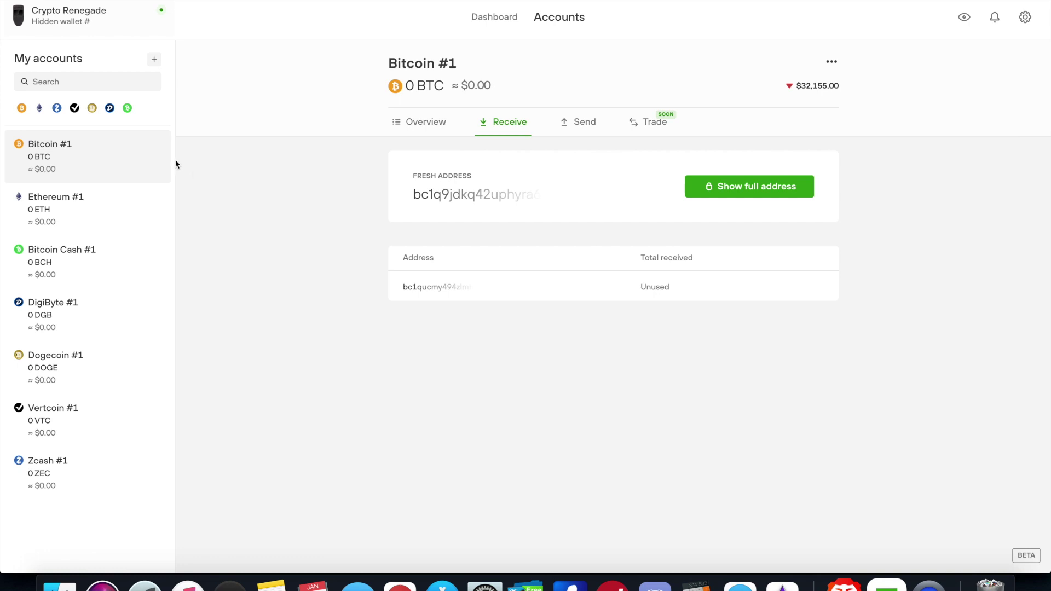
Step: Show the full Ethereum #1 receive address with its QR code, close it, and go to Send
click(60, 218)
click(609, 385)
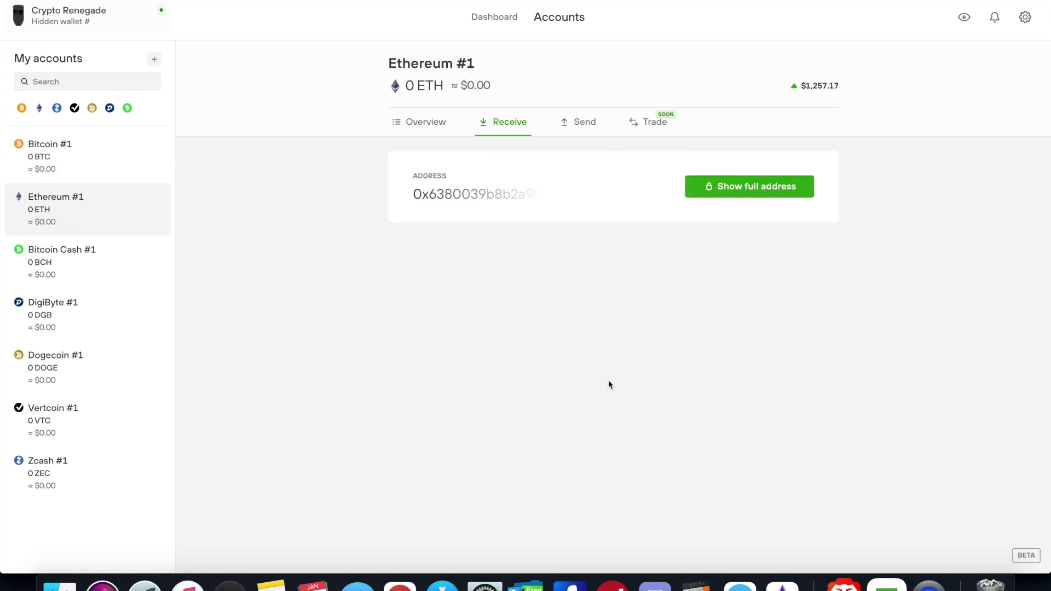
click(734, 186)
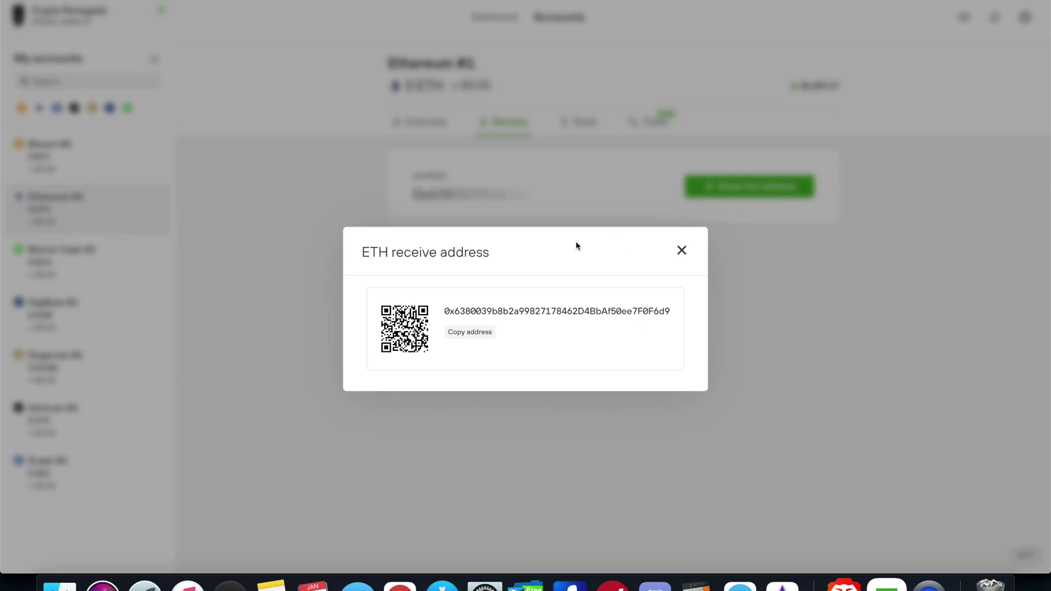
click(681, 252)
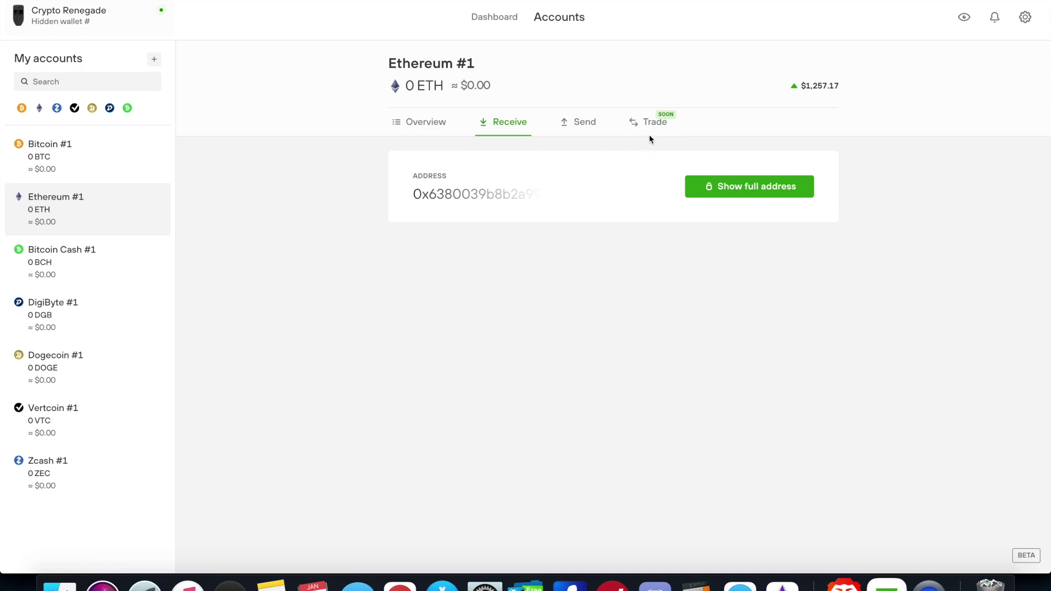
click(584, 126)
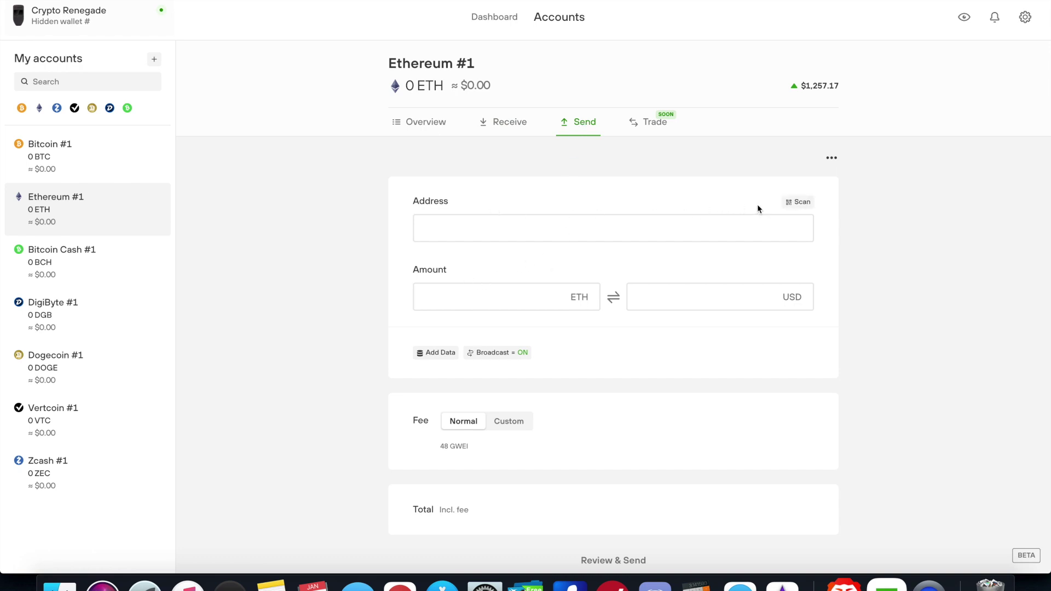
Step: Try scanning a recipient QR code, deny camera access and cancel the scan
click(800, 201)
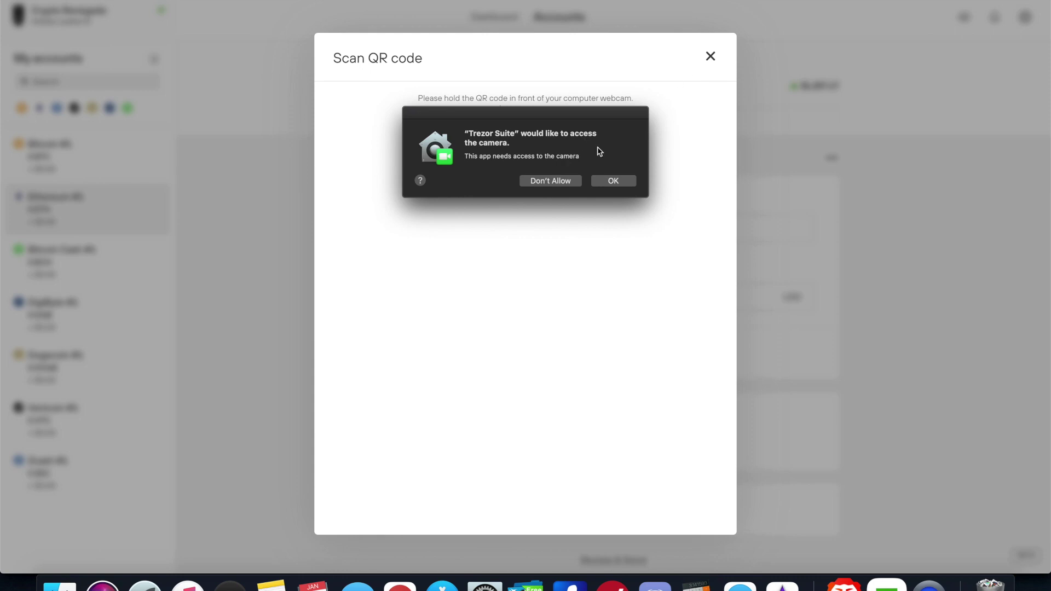
click(554, 181)
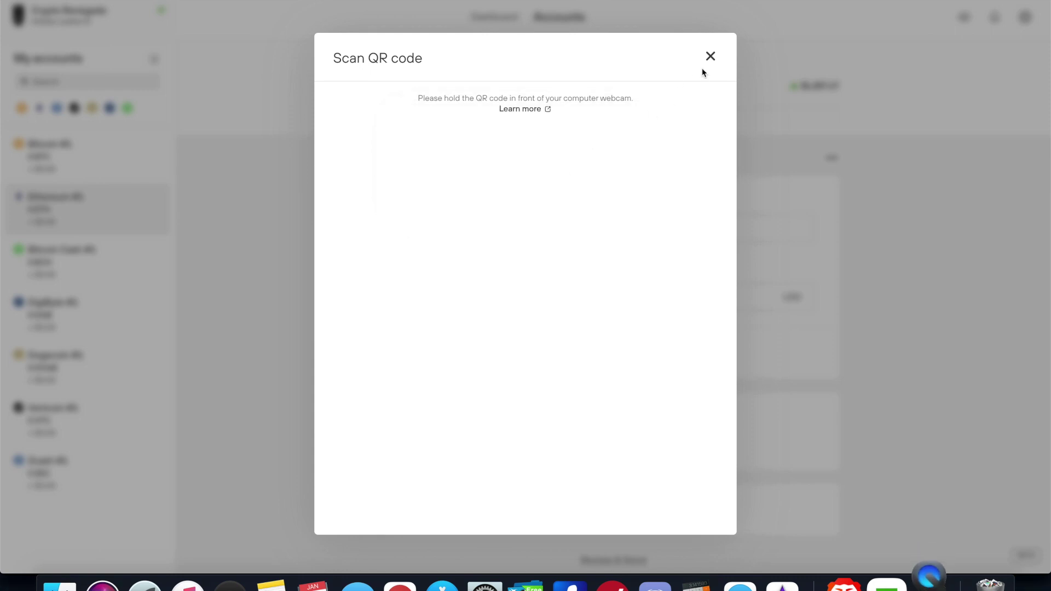
click(711, 57)
Step: Select the USD amount field and switch Broadcast off and back on
mouse_move(535, 304)
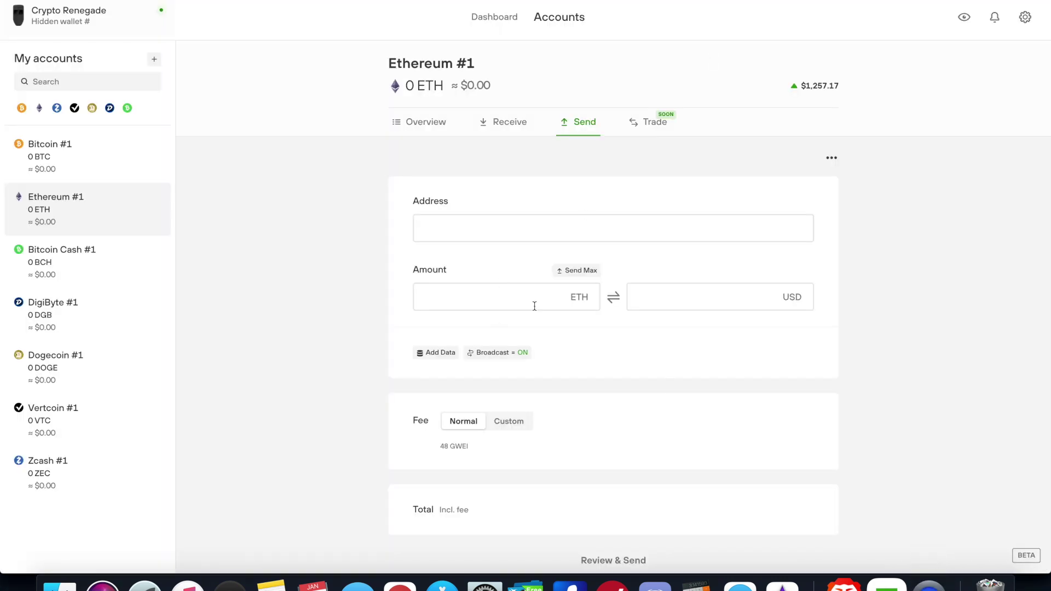
click(697, 306)
scroll(552, 335, down, 2)
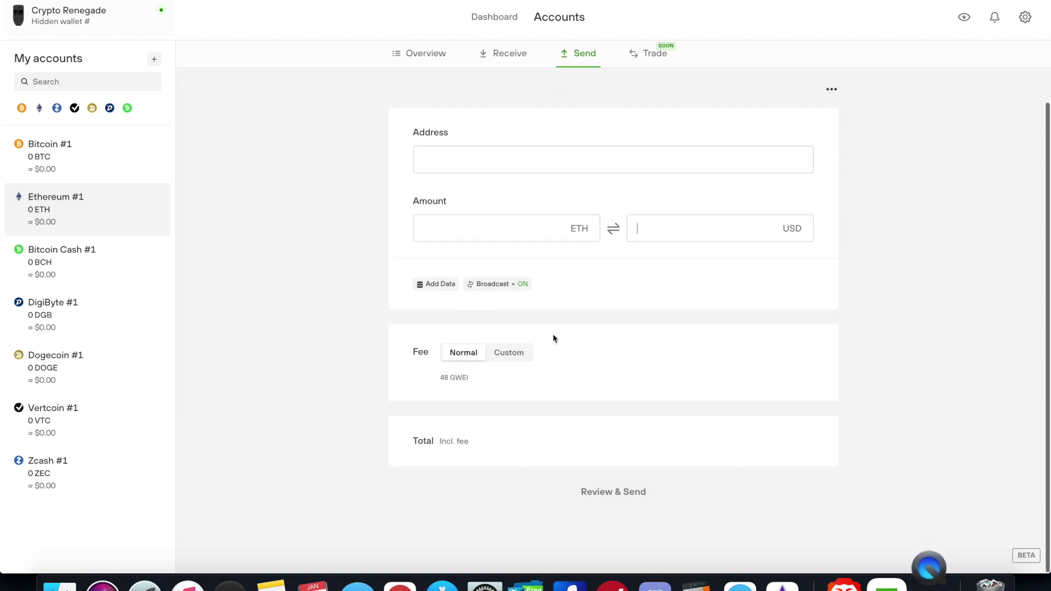
click(516, 291)
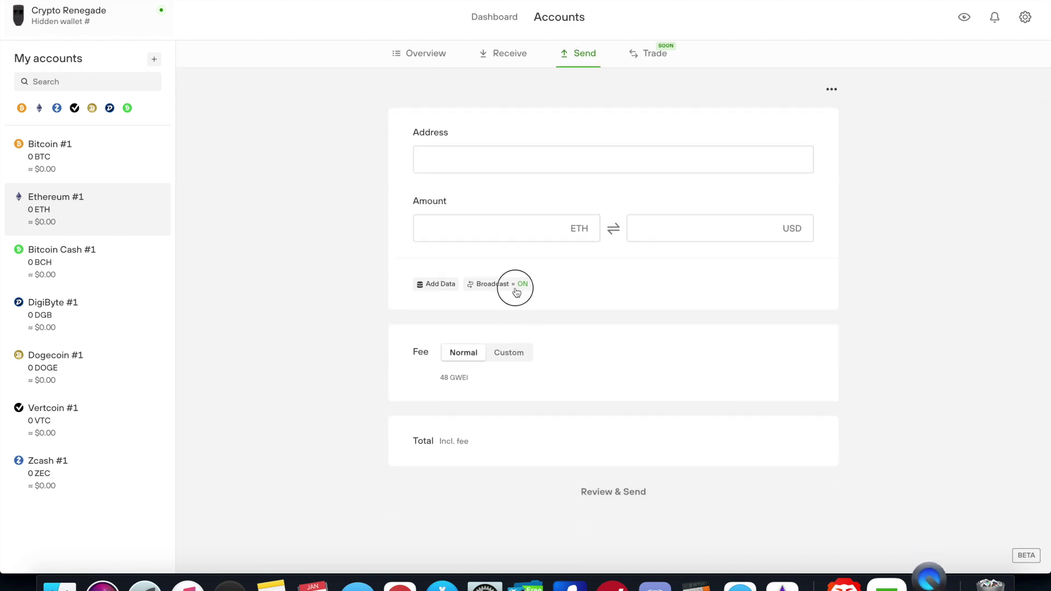
click(516, 291)
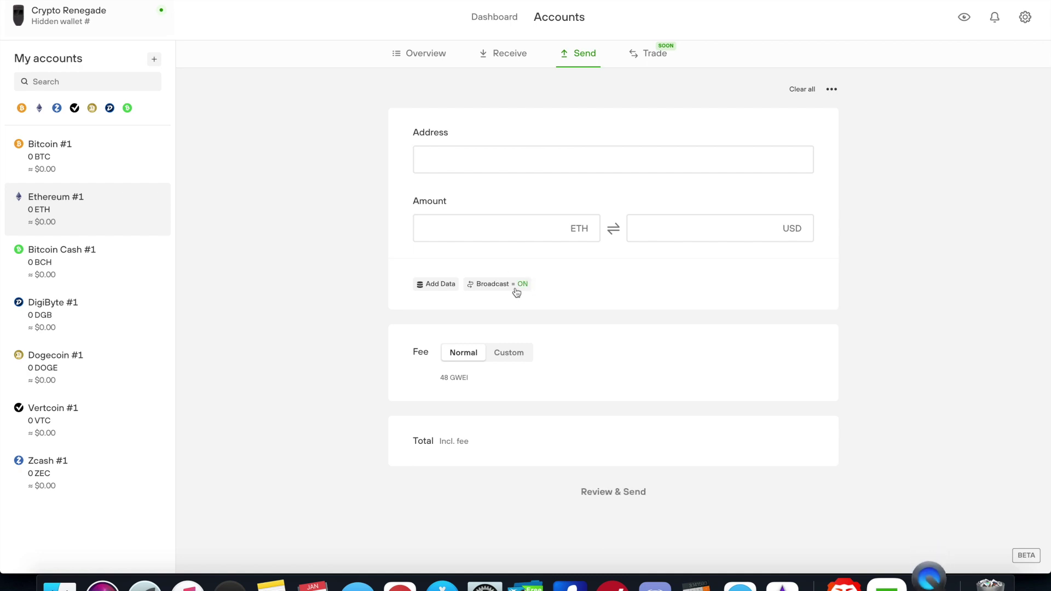